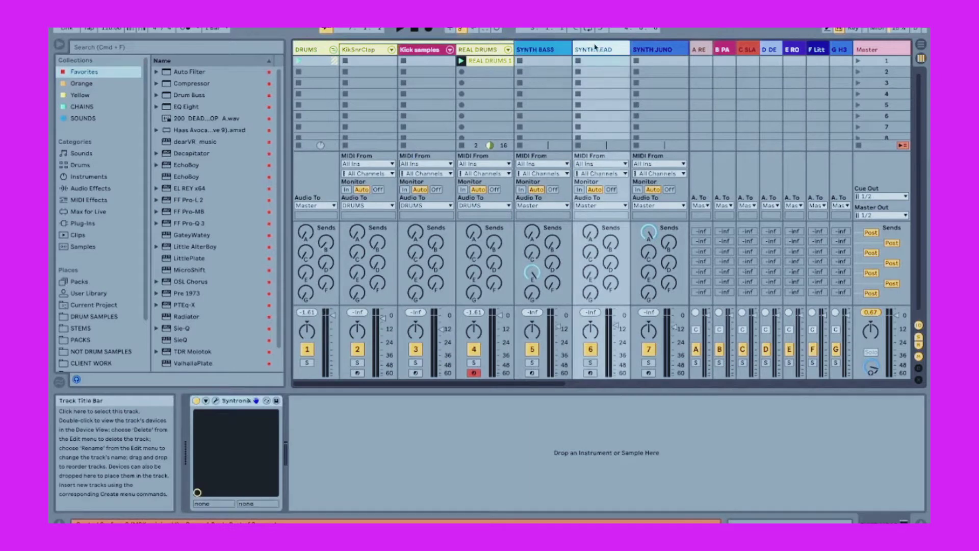
Step: View the devices on the SYNTH JUNO, SYNTH BASS and REAL DRUMS tracks
{"action": "left_click", "coordinate": [657, 47]}
{"action": "left_click", "coordinate": [544, 54]}
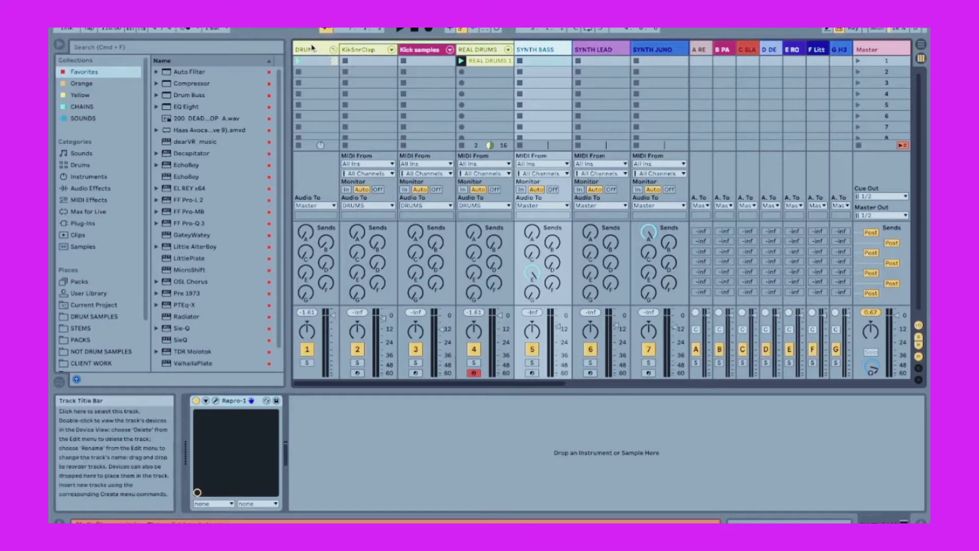
{"action": "left_click", "coordinate": [461, 61]}
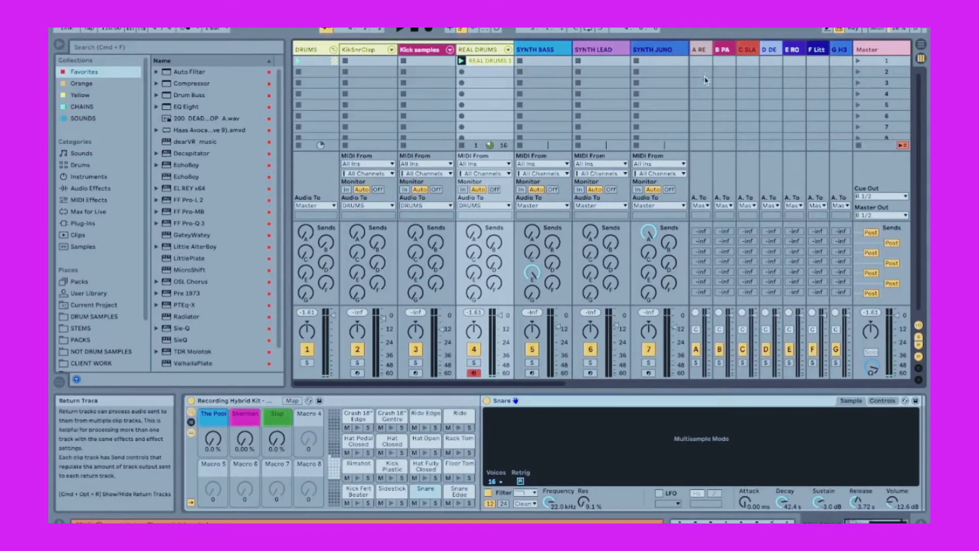
Step: Look through return tracks A and B, and examine the ROOM, AMBIENCE and CONVOLUTION chains in return A's Audio Effect Rack
{"action": "left_click", "coordinate": [703, 50]}
{"action": "left_click", "coordinate": [720, 50]}
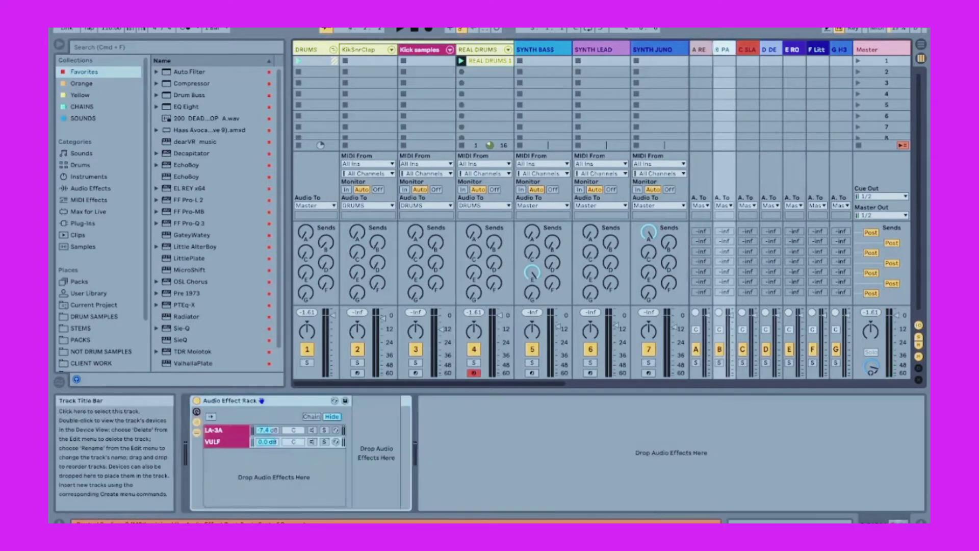
{"action": "left_click", "coordinate": [705, 50]}
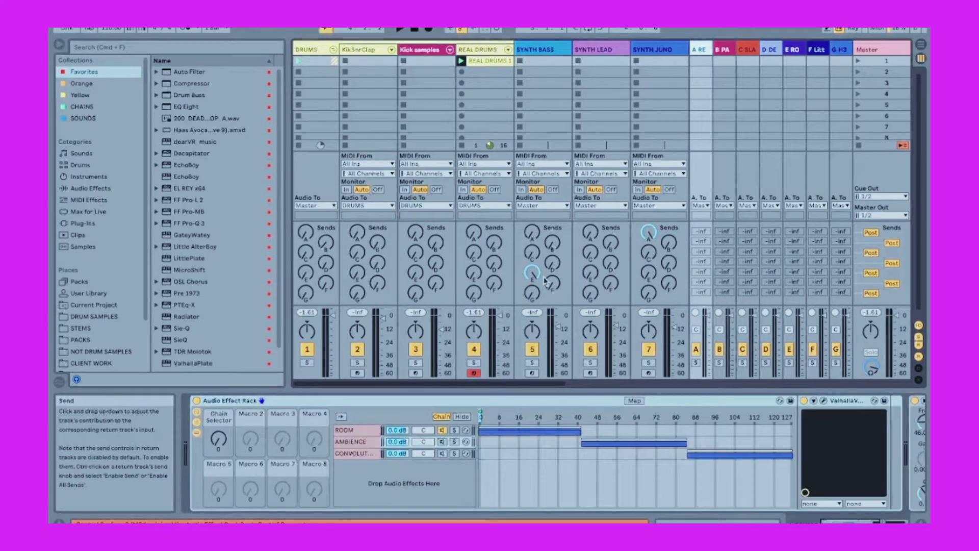
{"action": "left_click", "coordinate": [353, 453]}
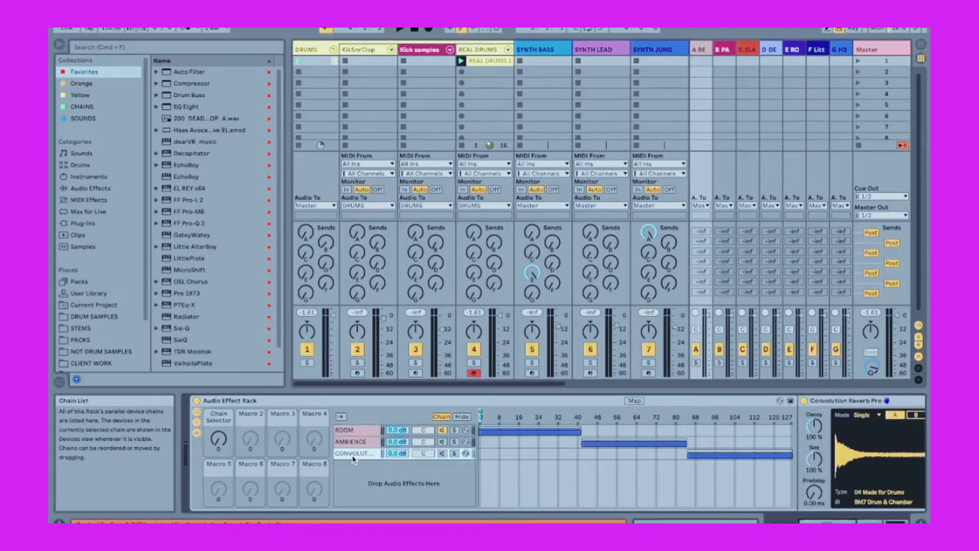
{"action": "left_click", "coordinate": [352, 431]}
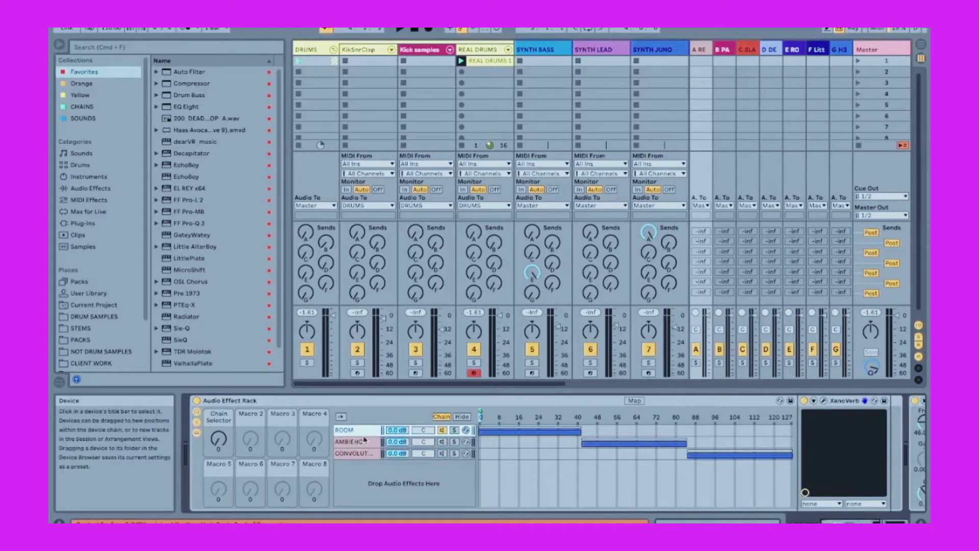
{"action": "left_click", "coordinate": [354, 442]}
{"action": "left_click", "coordinate": [354, 454]}
{"action": "left_click", "coordinate": [352, 441]}
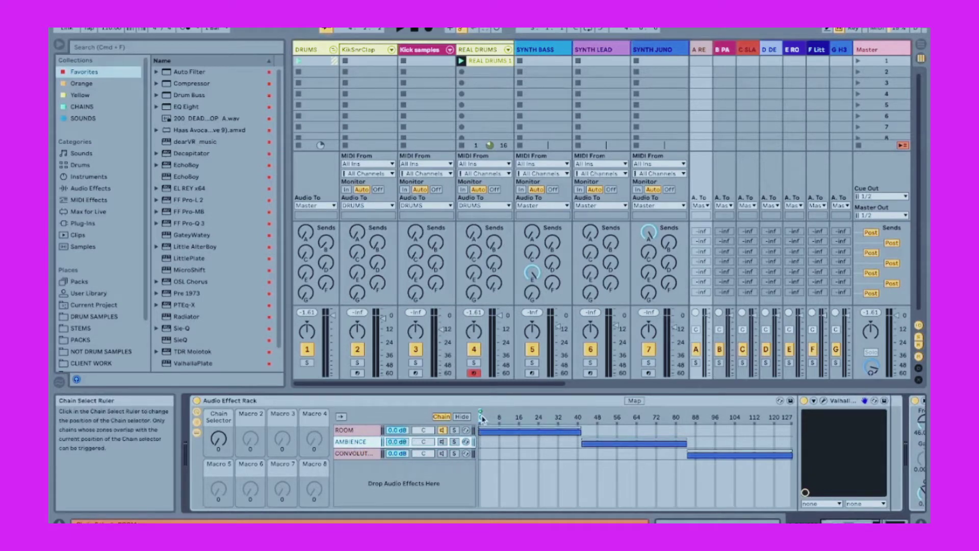
Step: Toggle the rack's chain select editor and inspect the option to distribute chain ranges equally, without applying it
{"action": "left_click", "coordinate": [441, 418]}
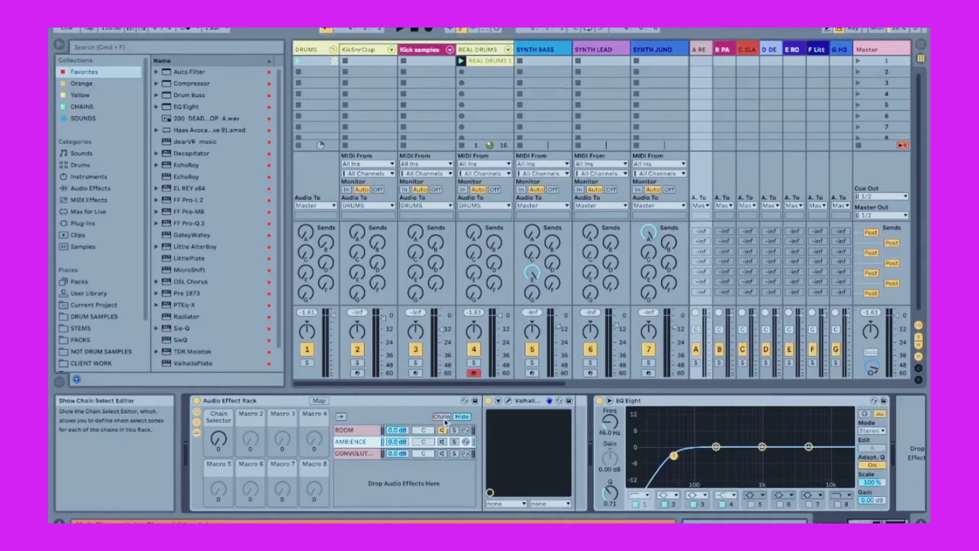
{"action": "left_click", "coordinate": [442, 418]}
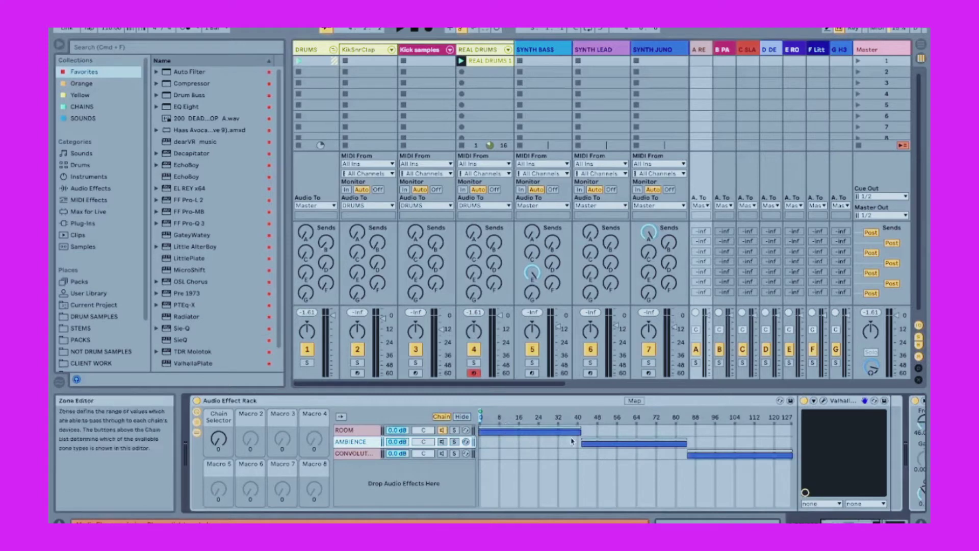
{"action": "right_click", "coordinate": [556, 422]}
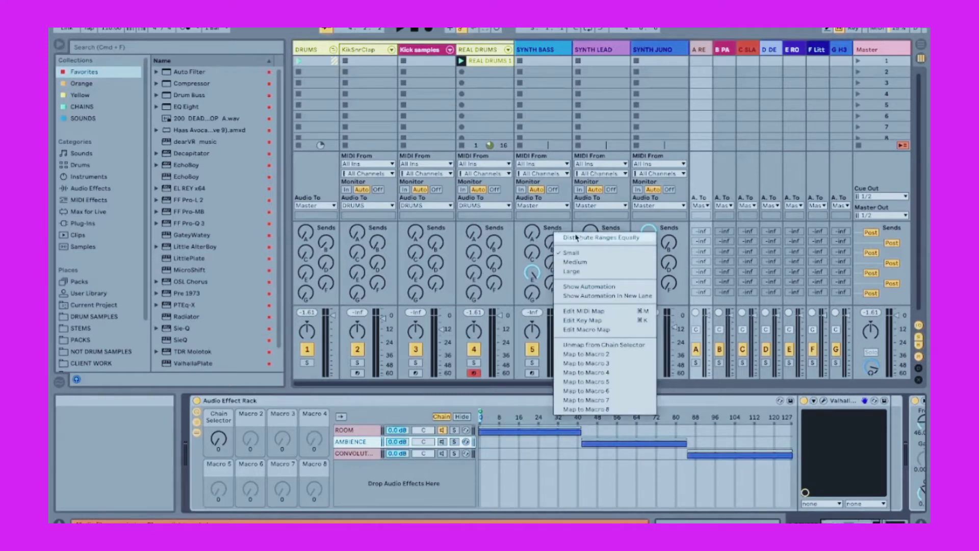
{"action": "left_click", "coordinate": [527, 412]}
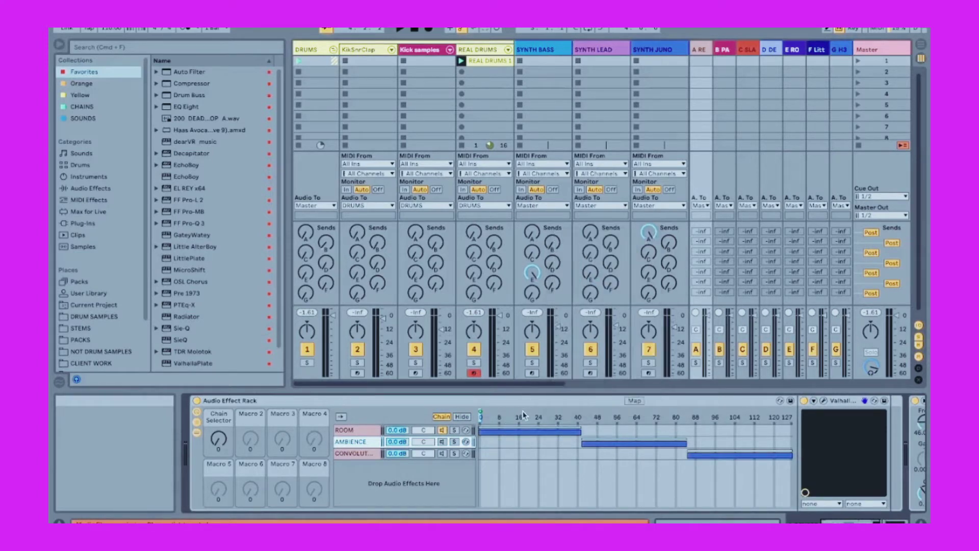
{"action": "right_click", "coordinate": [480, 420]}
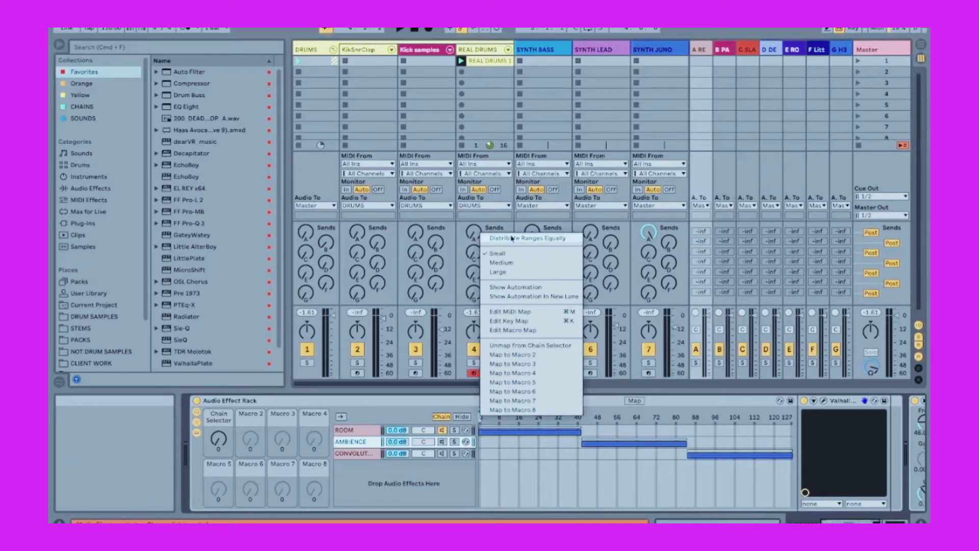
{"action": "left_click", "coordinate": [599, 380]}
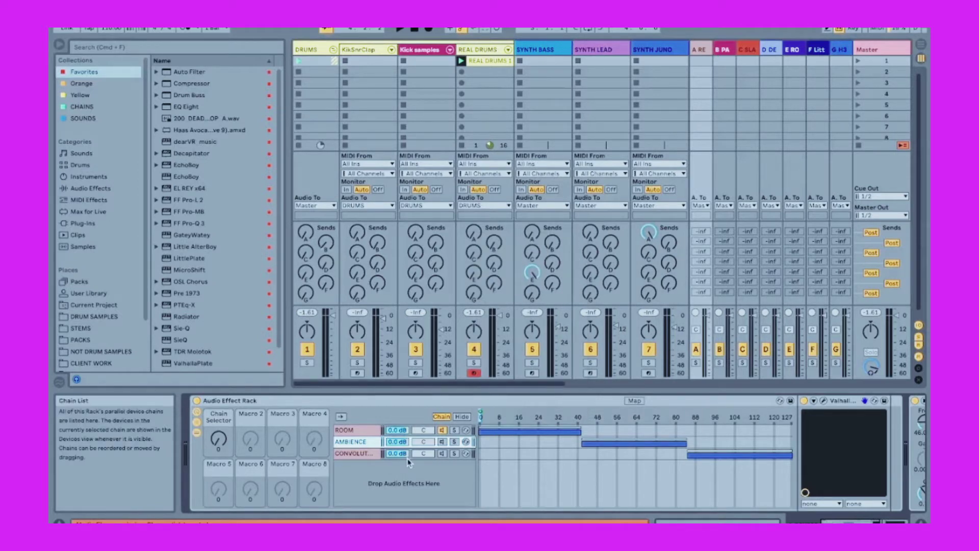
Step: Sweep the Chain Selector macro to 127 and back to 0, and view the ROOM chain's XenoVerb plugin window
{"action": "left_click_drag", "start_coordinate": [218, 438], "coordinate": [218, 408]}
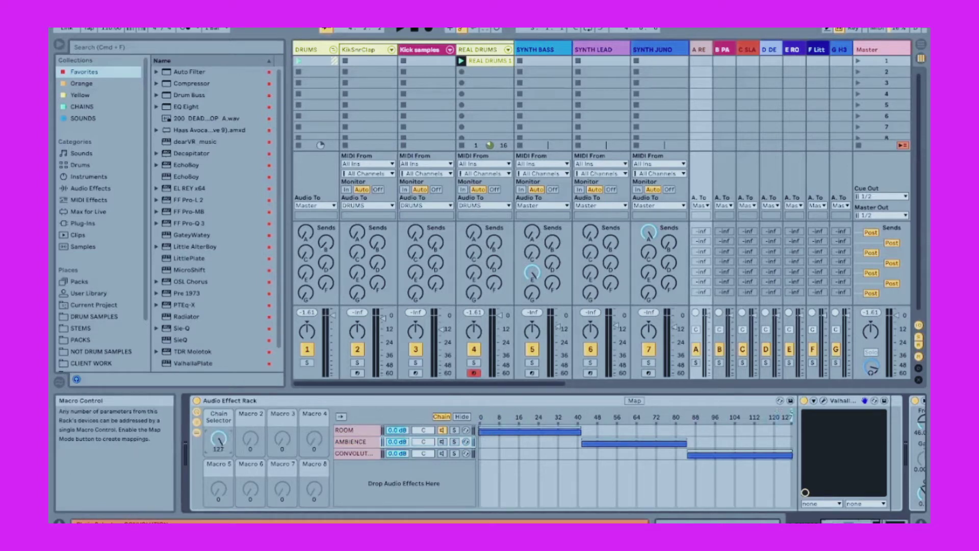
{"action": "left_click", "coordinate": [351, 433]}
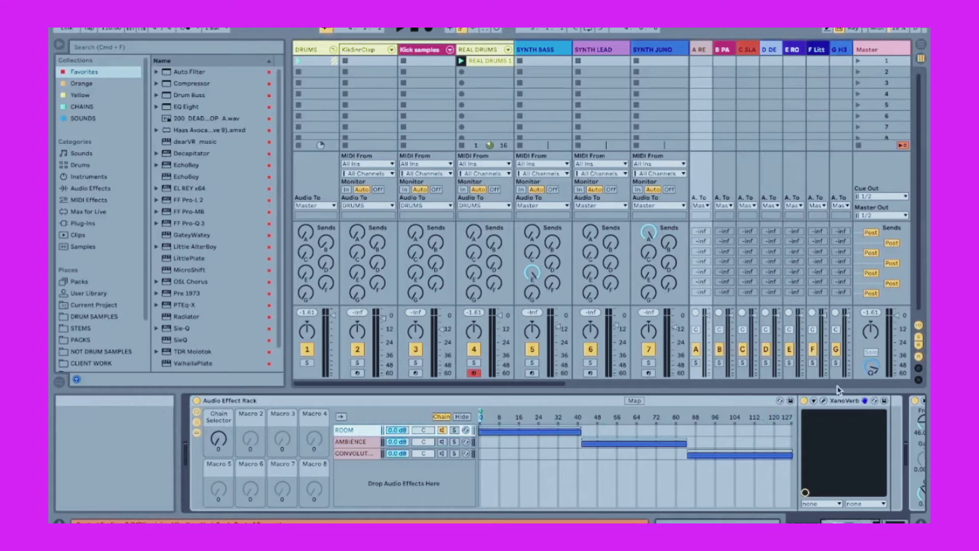
{"action": "left_click", "coordinate": [823, 400]}
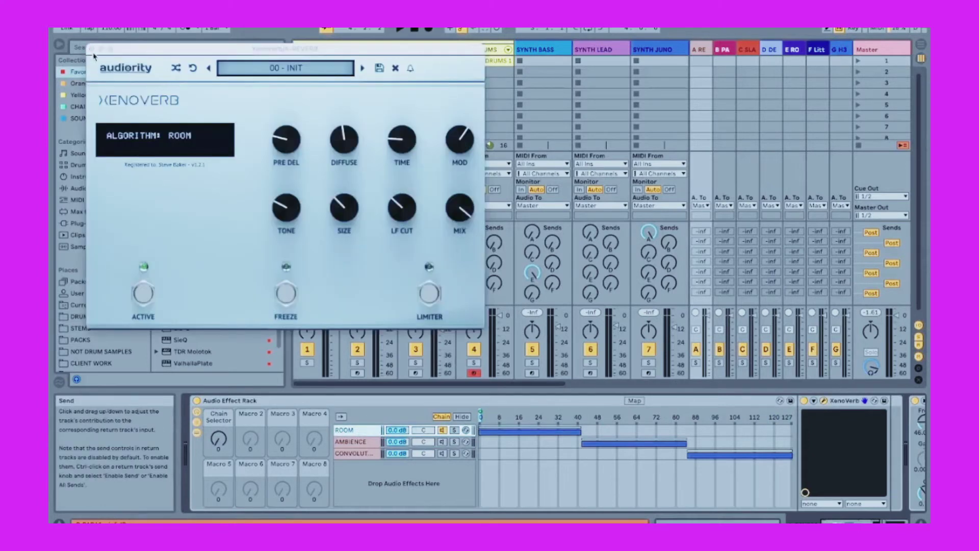
{"action": "left_click", "coordinate": [92, 49]}
Step: Play the REAL DRUMS clip with its send A fully raised, and move return A's Chain Selector to 54
{"action": "left_click", "coordinate": [461, 61]}
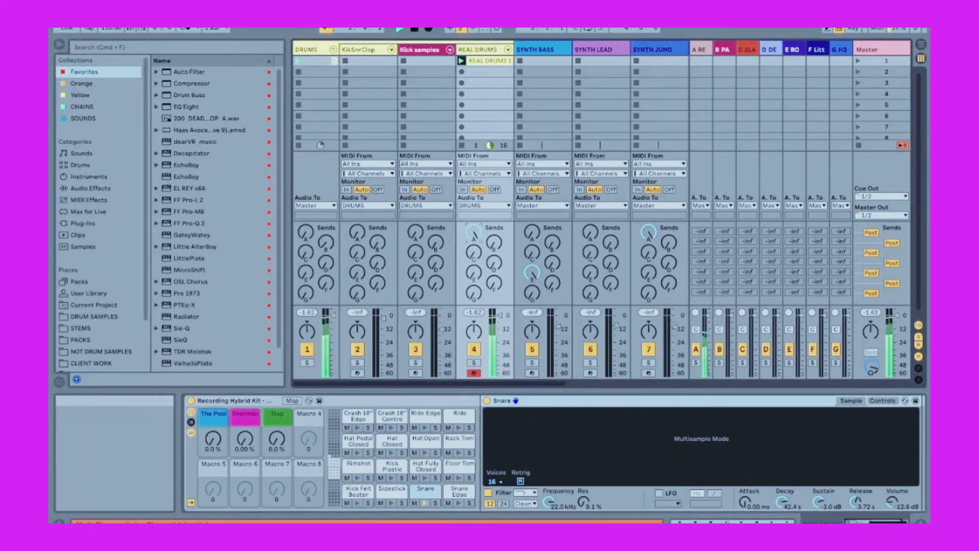
{"action": "left_click", "coordinate": [704, 51]}
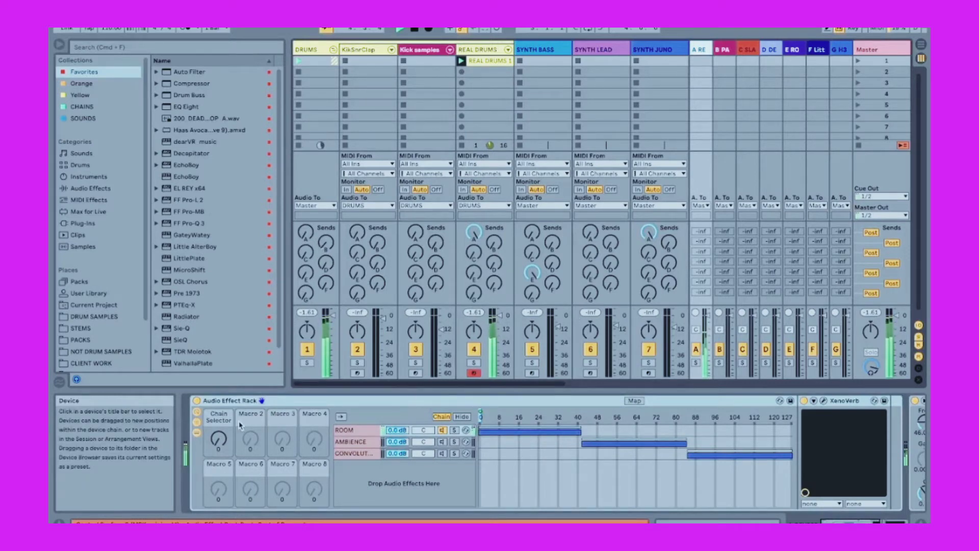
{"action": "left_click_drag", "start_coordinate": [220, 440], "coordinate": [219, 436]}
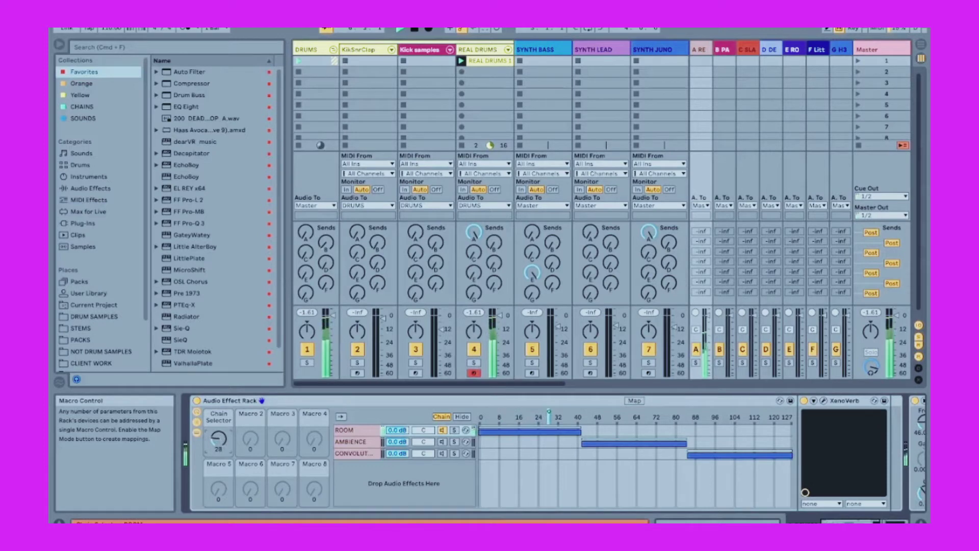
Step: Inspect the ValhallaVintageVerb settings on the AMBIENCE chain and close the plugin window
{"action": "left_click", "coordinate": [352, 453]}
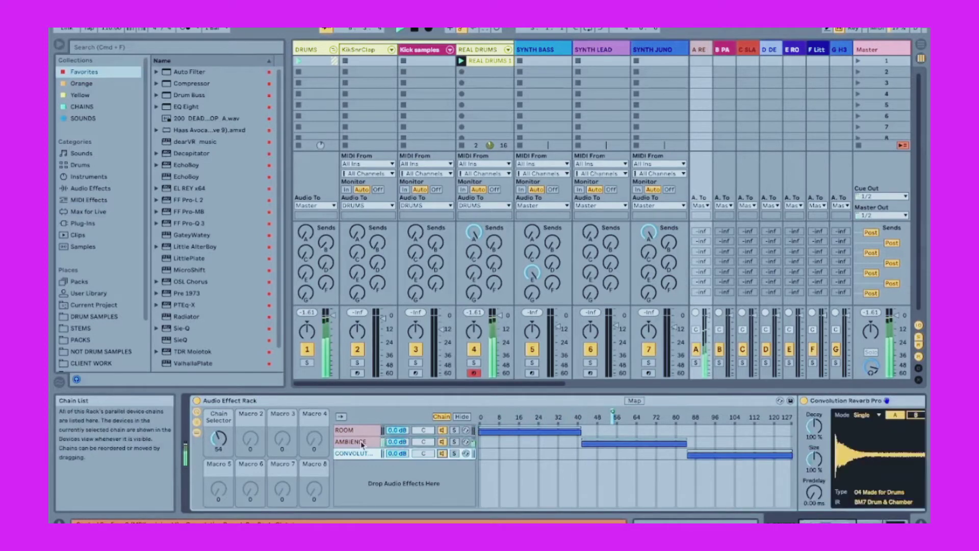
{"action": "left_click", "coordinate": [353, 441]}
{"action": "left_click", "coordinate": [823, 401]}
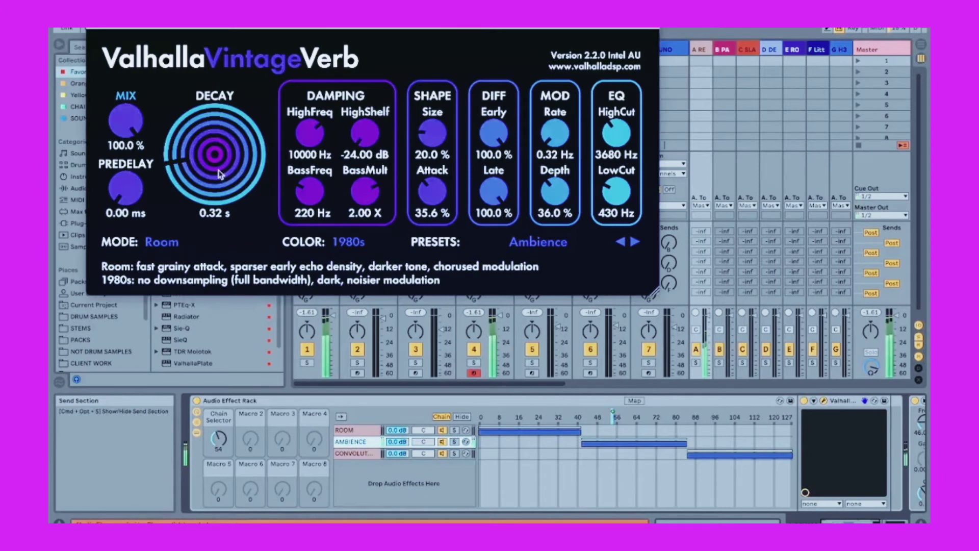
{"action": "left_click", "coordinate": [95, 29]}
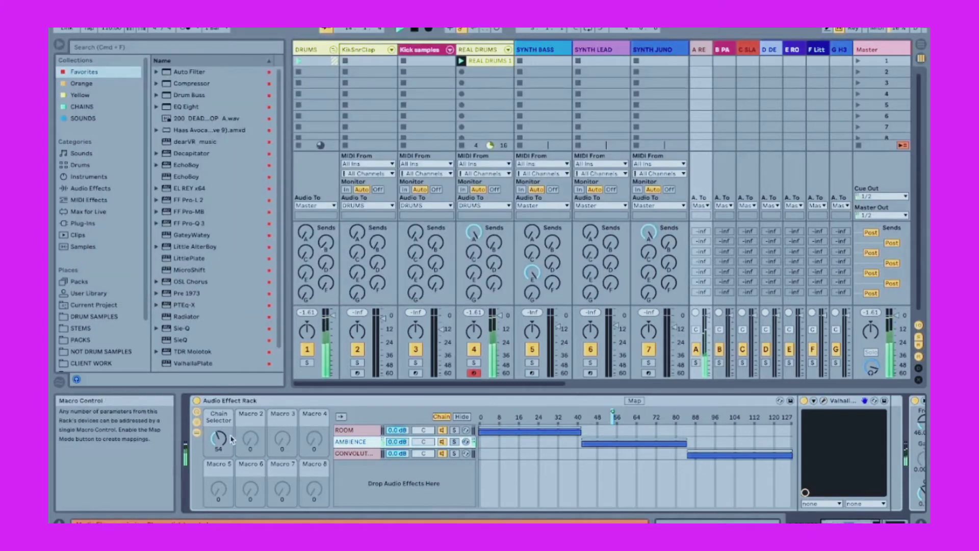
Step: Set the Chain Selector to 97 and examine the CONVOLUTION chain's Convolution Reverb Pro device
{"action": "left_click_drag", "start_coordinate": [222, 440], "coordinate": [222, 421]}
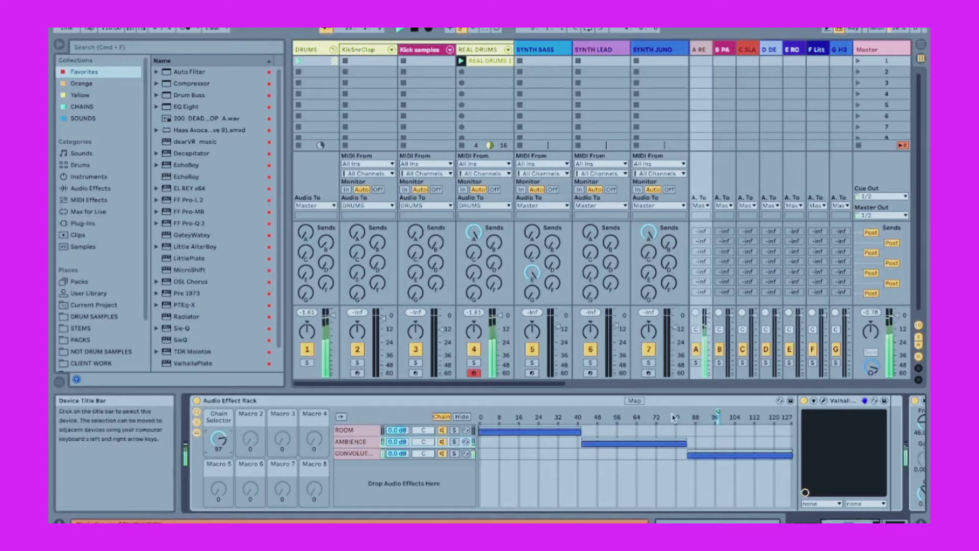
{"action": "left_click", "coordinate": [352, 455]}
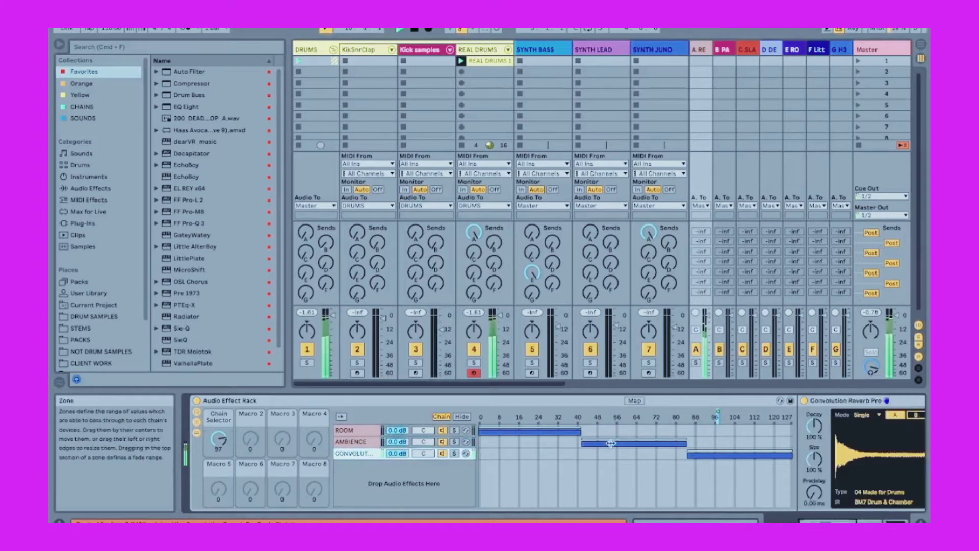
{"action": "left_click", "coordinate": [892, 412]}
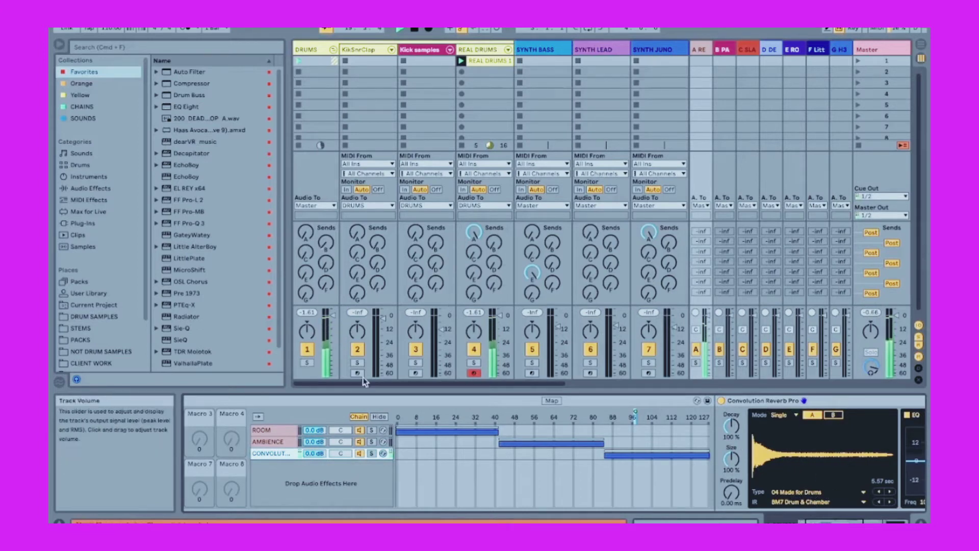
{"action": "scroll", "coordinate": [261, 418], "scroll_direction": "left", "scroll_amount": 5}
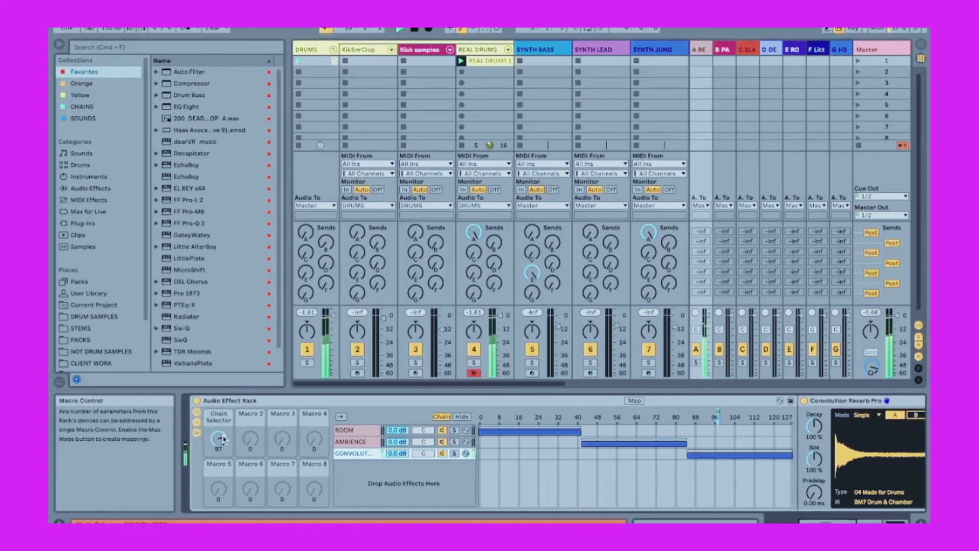
Step: Set return A's Chain Selector to 71, stop playback and review the CONVOLUTION and AMBIENCE chains
{"action": "left_click_drag", "start_coordinate": [218, 438], "coordinate": [218, 475]}
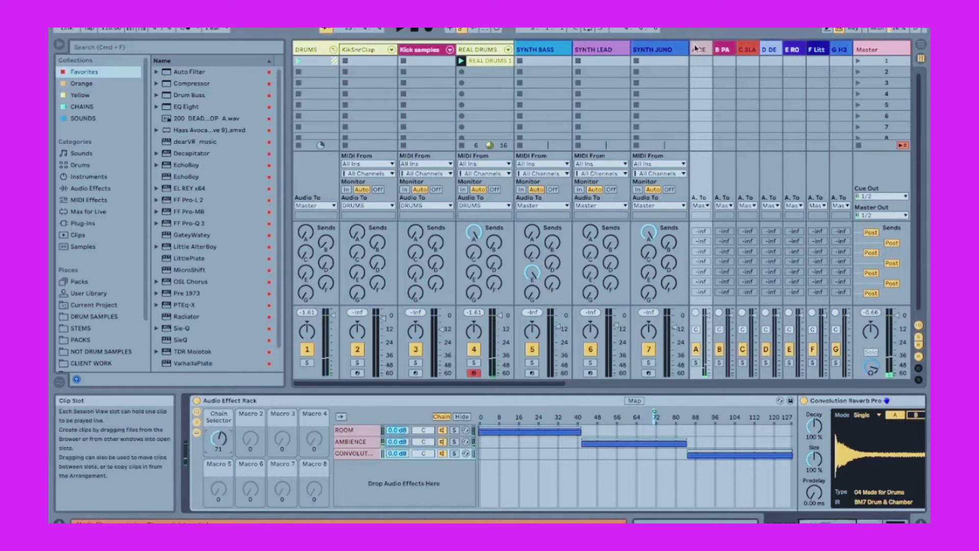
{"action": "left_click", "coordinate": [724, 51]}
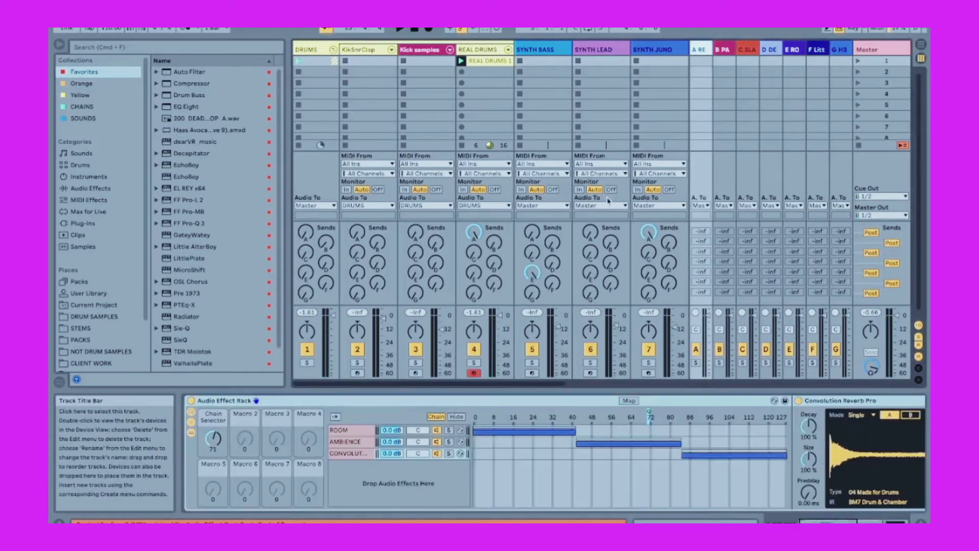
{"action": "left_click", "coordinate": [345, 476]}
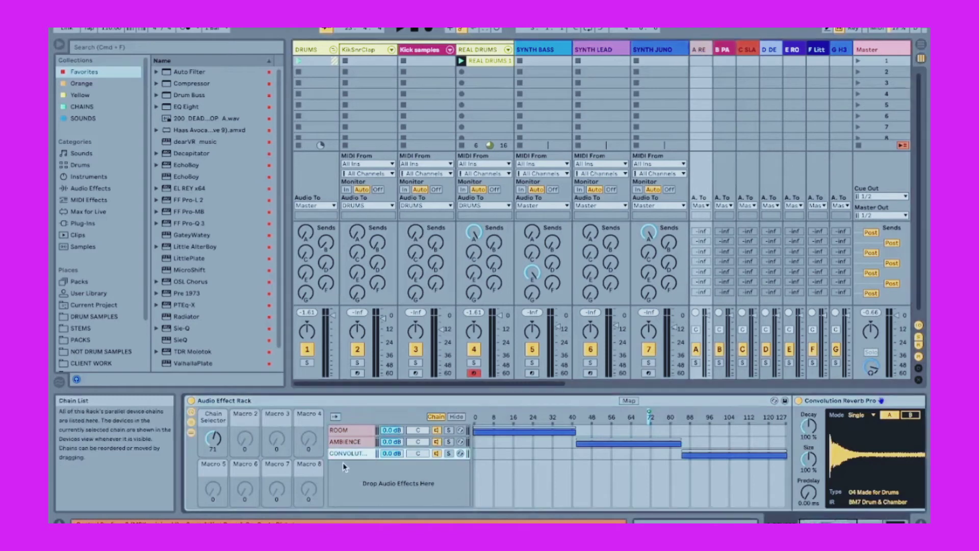
{"action": "left_click", "coordinate": [344, 442]}
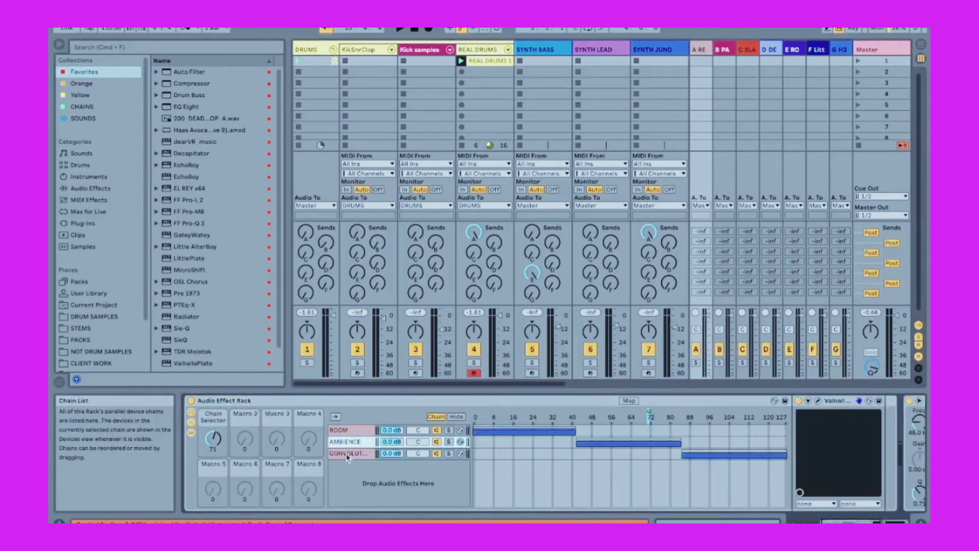
{"action": "left_click", "coordinate": [347, 454]}
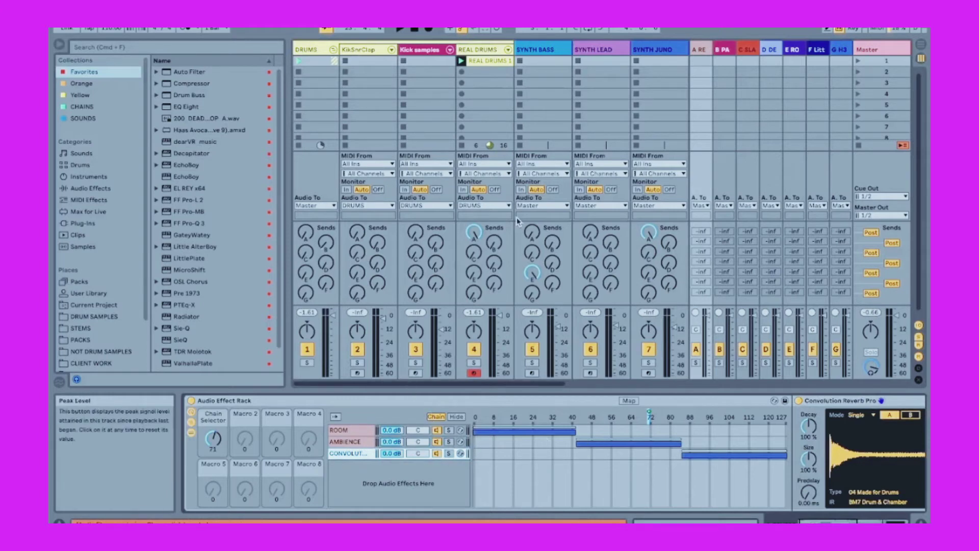
Step: Look through the device racks on return tracks B, C and D
{"action": "left_click", "coordinate": [721, 49]}
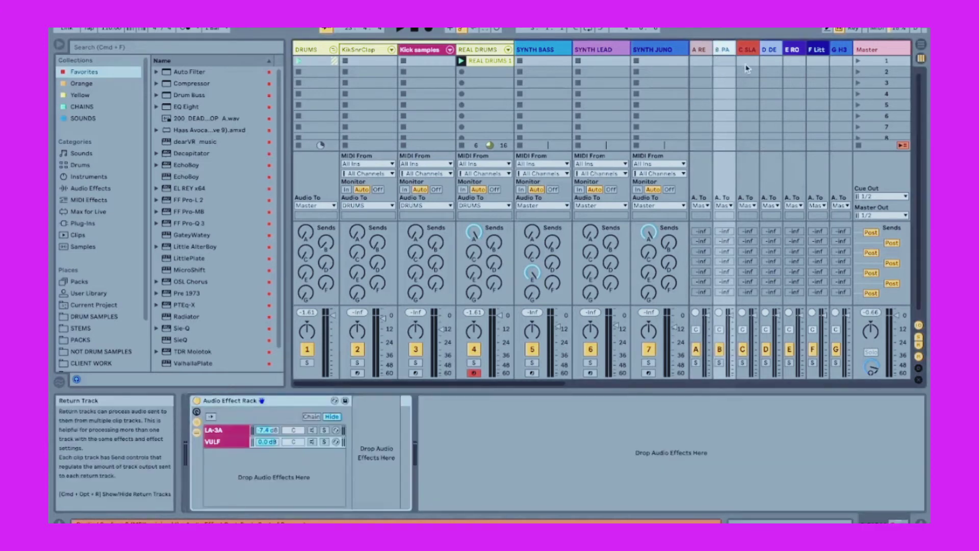
{"action": "left_click", "coordinate": [748, 50]}
{"action": "left_click", "coordinate": [772, 51]}
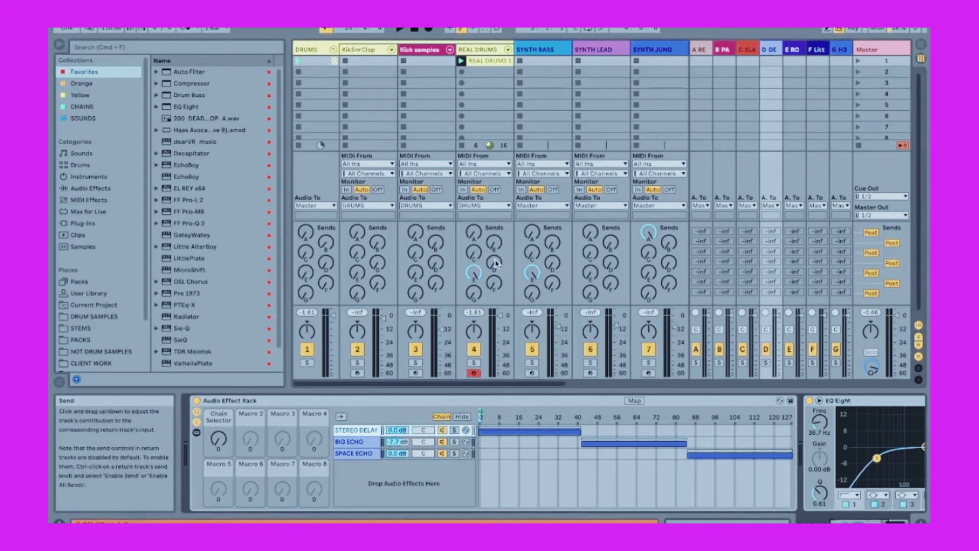
Step: Route REAL DRUMS to send D instead of send E, start playback and show return D's delay rack
{"action": "left_click", "coordinate": [477, 278]}
{"action": "key", "text": "space"}
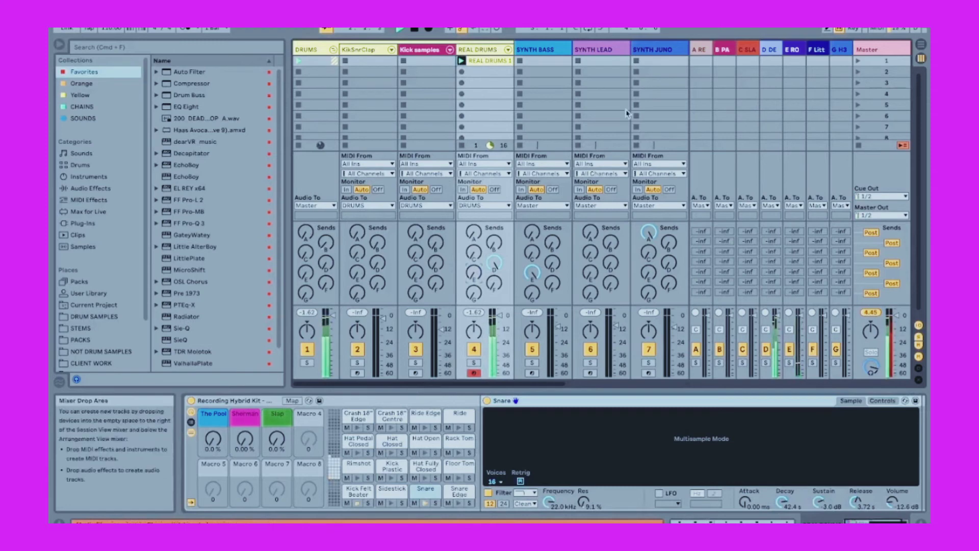
{"action": "left_click", "coordinate": [763, 85]}
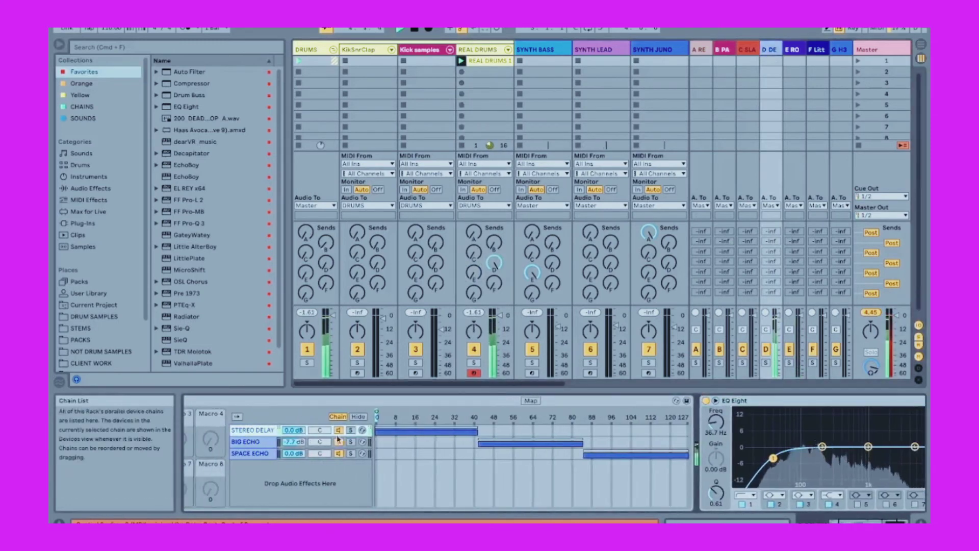
Step: Set return D's Chain Selector to 55 for the BIG ECHO chain and bring its Dub Syndicate Echo device into view
{"action": "scroll", "coordinate": [338, 437], "scroll_direction": "up", "scroll_amount": 4}
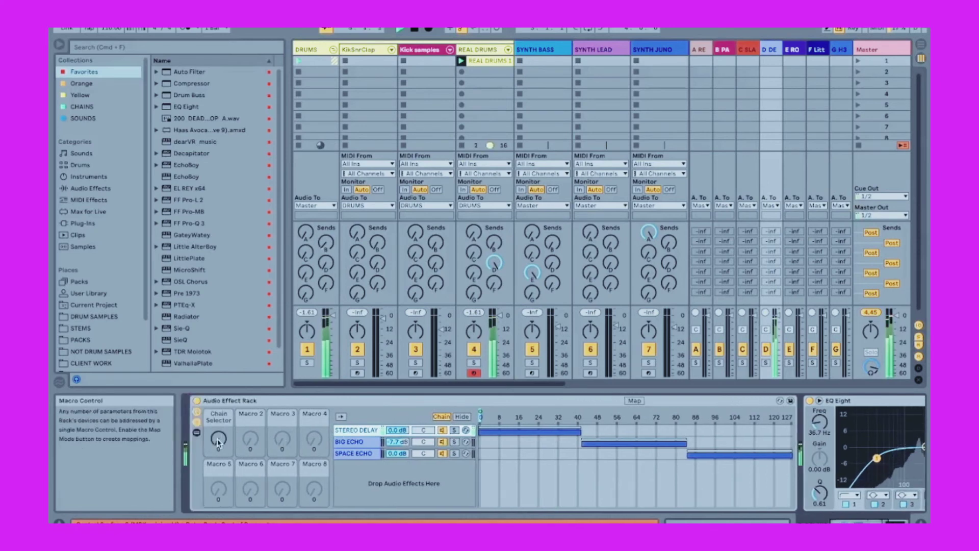
{"action": "left_click_drag", "start_coordinate": [219, 441], "coordinate": [218, 413]}
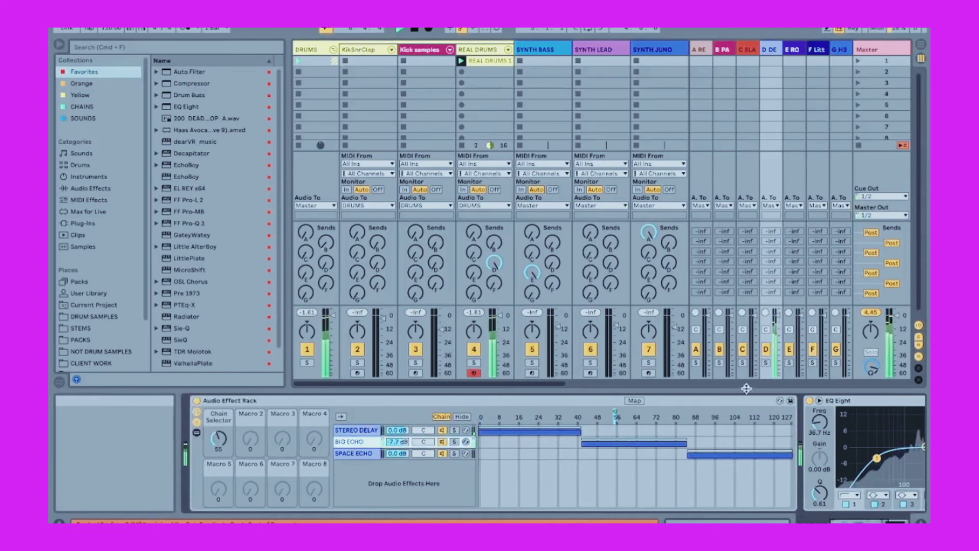
{"action": "left_click", "coordinate": [714, 450]}
{"action": "scroll", "coordinate": [714, 449], "scroll_direction": "down", "scroll_amount": 4}
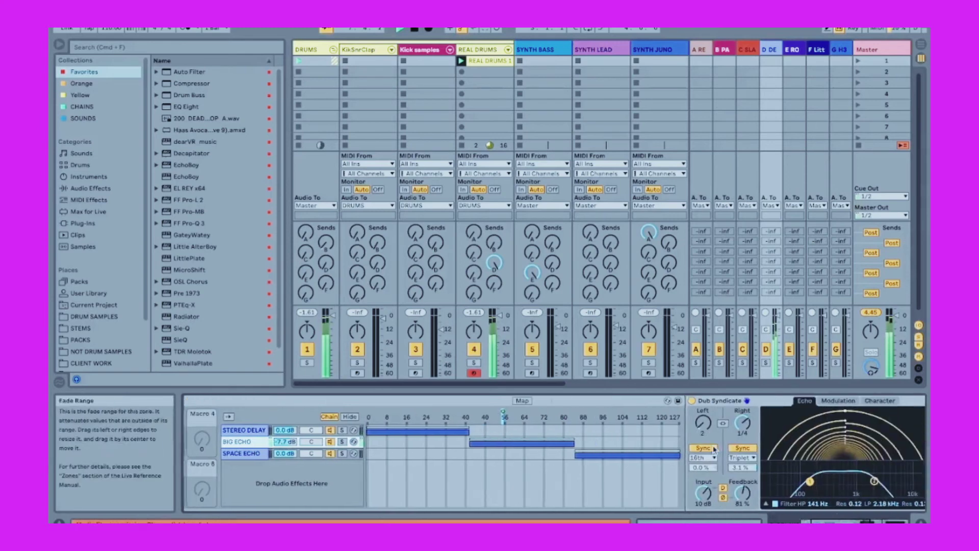
Step: Adjust the Dub Syndicate echo's filter to a 138 Hz high-pass and a 3.58 kHz low-pass
{"action": "scroll", "coordinate": [715, 449], "scroll_direction": "down", "scroll_amount": 4}
{"action": "left_click_drag", "start_coordinate": [697, 481], "coordinate": [697, 483]}
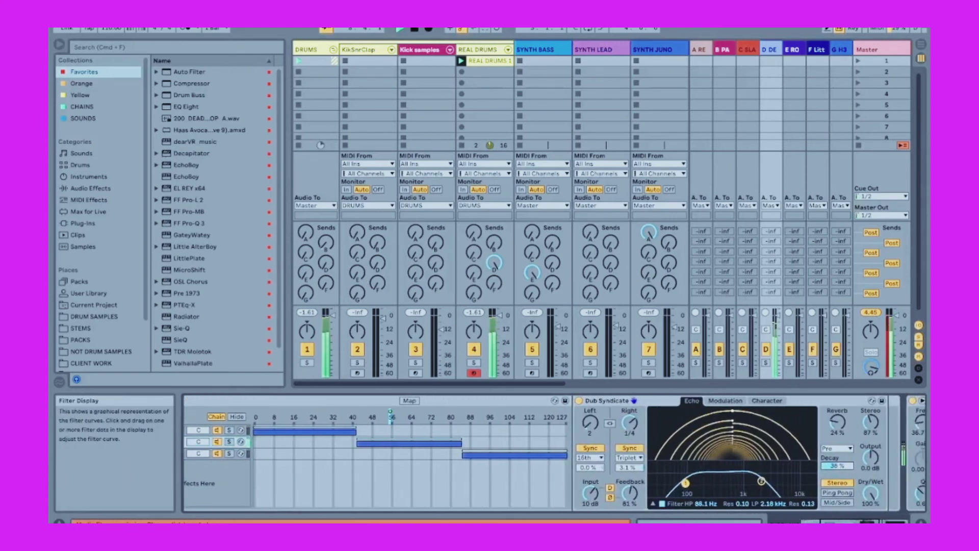
{"action": "left_click_drag", "start_coordinate": [761, 480], "coordinate": [773, 480]}
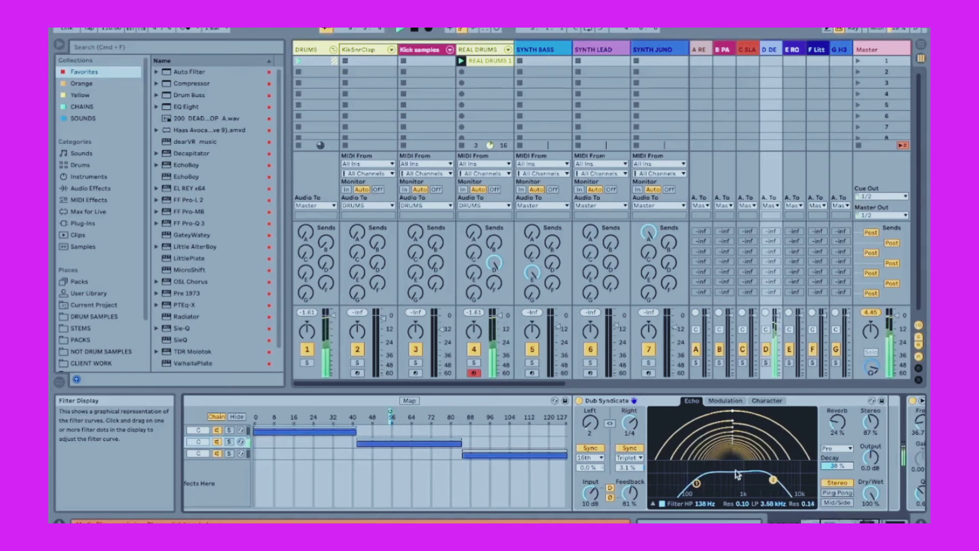
Step: Select the SPACE ECHO chain to show its delay plug-in and set the Chain Selector to 95
{"action": "scroll", "coordinate": [545, 437], "scroll_direction": "up", "scroll_amount": 2}
{"action": "scroll", "coordinate": [545, 436], "scroll_direction": "up", "scroll_amount": 5}
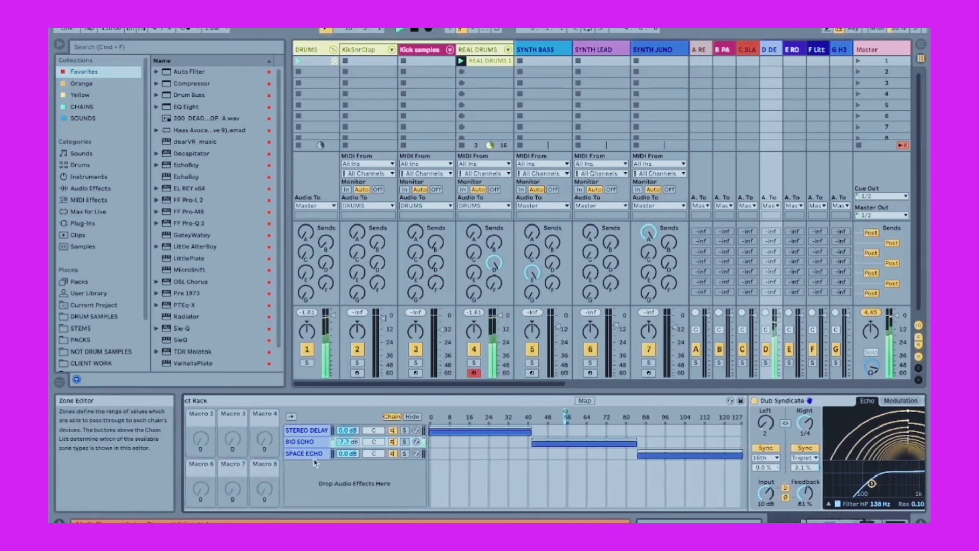
{"action": "left_click", "coordinate": [327, 454]}
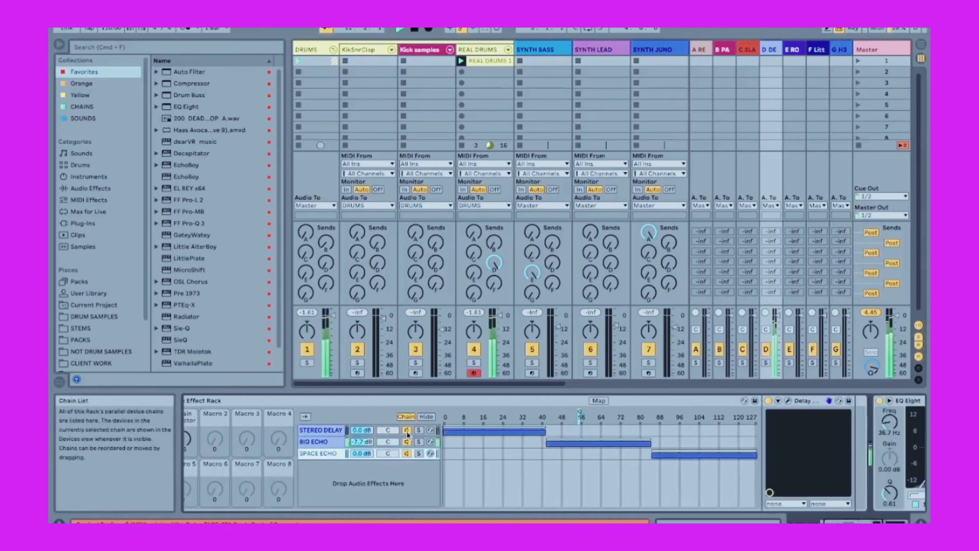
{"action": "scroll", "coordinate": [303, 421], "scroll_direction": "up", "scroll_amount": 1}
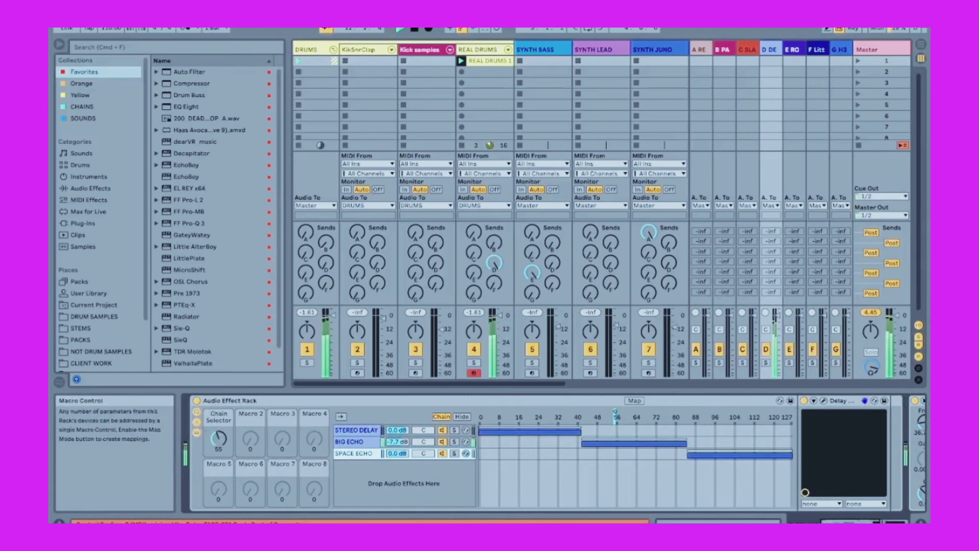
{"action": "left_click_drag", "start_coordinate": [217, 439], "coordinate": [216, 423]}
{"action": "scroll", "coordinate": [287, 437], "scroll_direction": "down", "scroll_amount": 5}
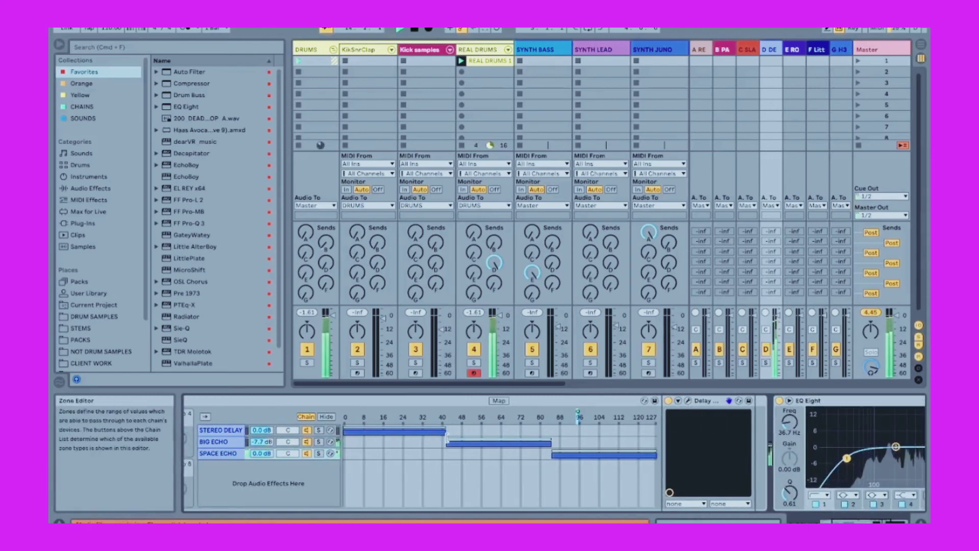
Step: Sweep return D's Chain Selector, return it to 0 and stop playback
{"action": "scroll", "coordinate": [274, 439], "scroll_direction": "up", "scroll_amount": 5}
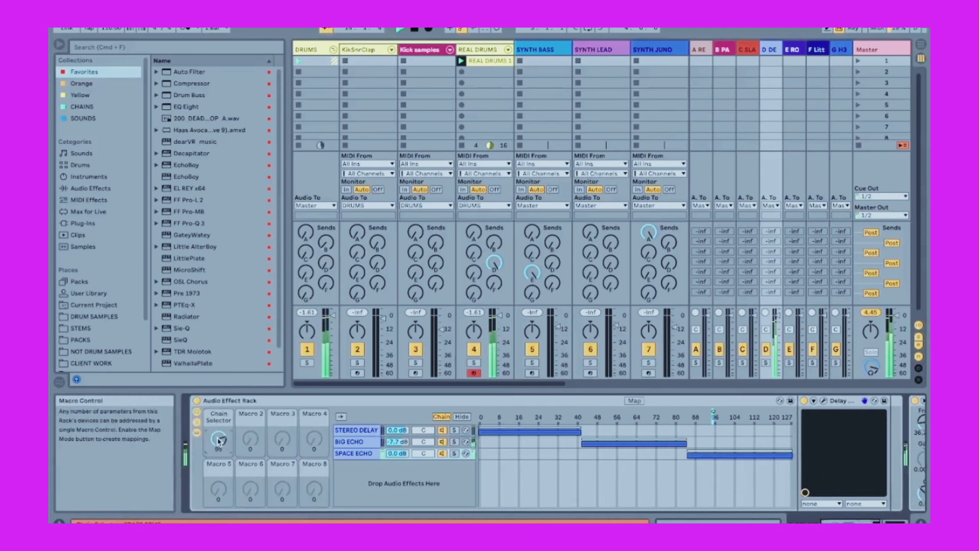
{"action": "left_click_drag", "start_coordinate": [219, 438], "coordinate": [219, 421]}
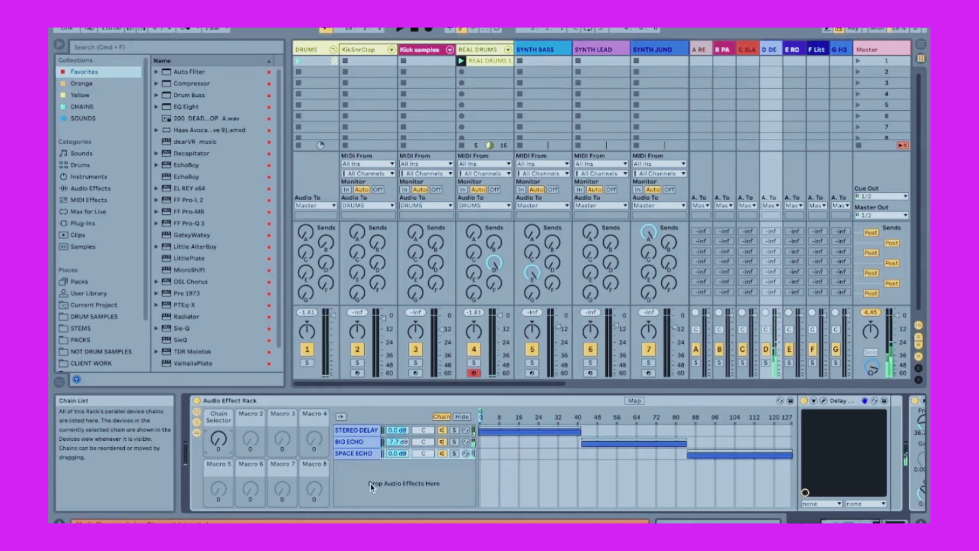
{"action": "left_click_drag", "start_coordinate": [220, 442], "coordinate": [220, 418]}
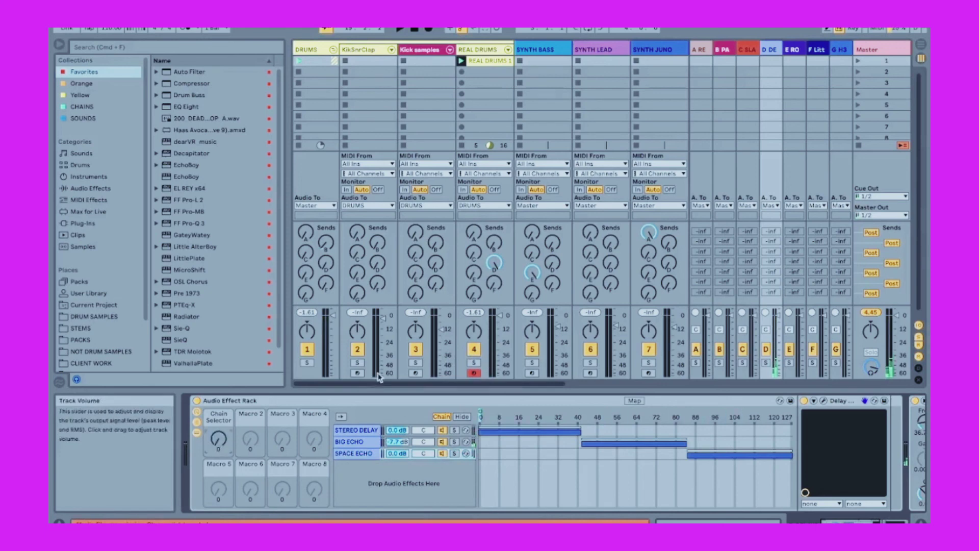
Step: Look through the devices on return tracks E, F, B and A, and check the chain list options of return A's rack
{"action": "left_click", "coordinate": [791, 50]}
{"action": "left_click", "coordinate": [818, 50]}
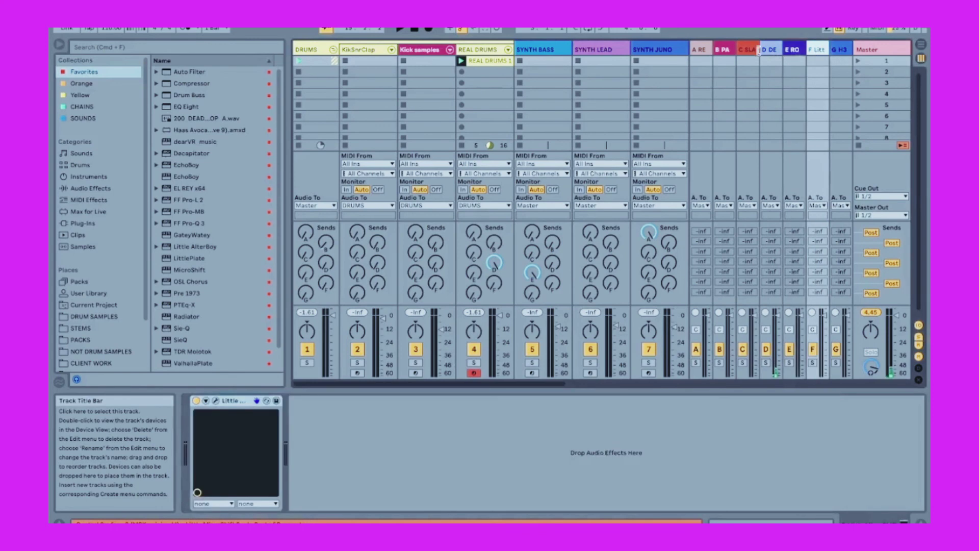
{"action": "left_click", "coordinate": [730, 51]}
{"action": "left_click", "coordinate": [700, 49]}
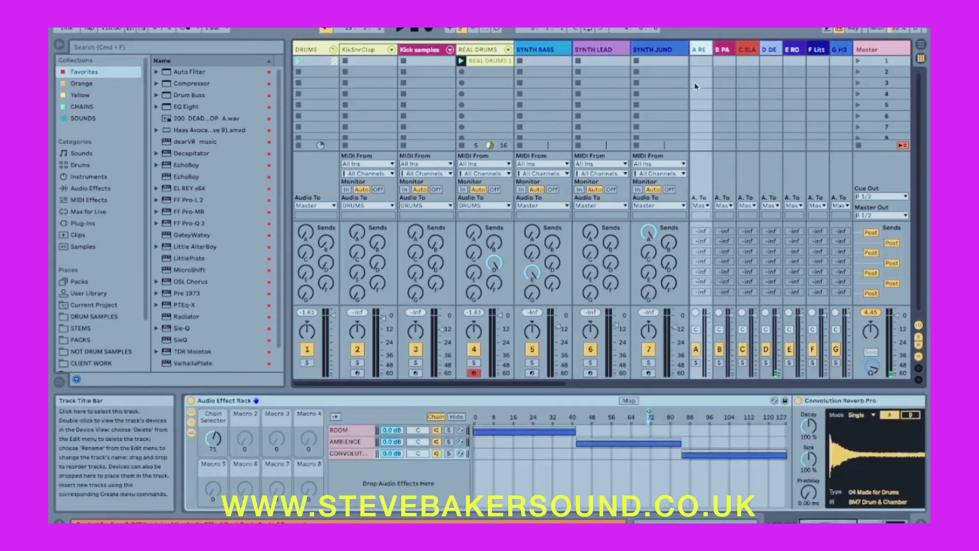
{"action": "right_click", "coordinate": [357, 473]}
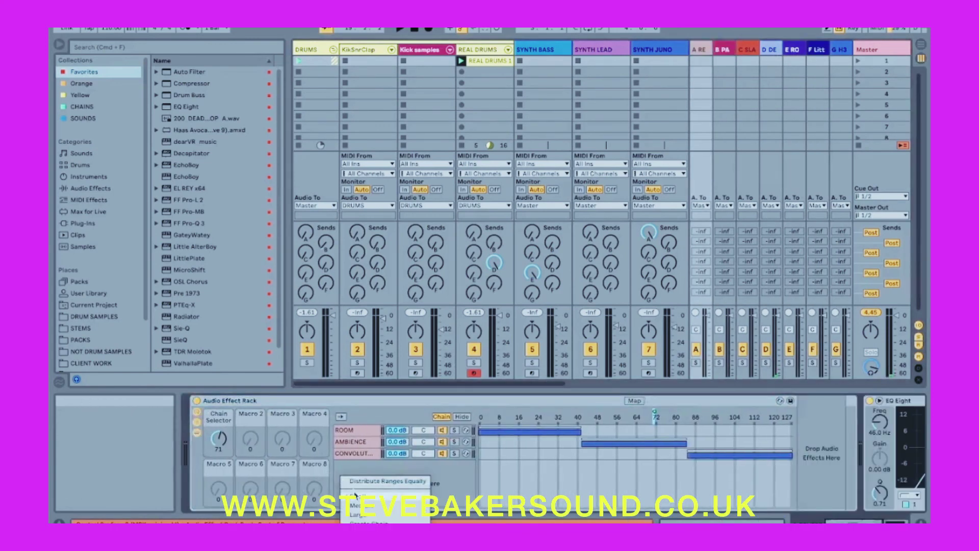
{"action": "left_click", "coordinate": [412, 464]}
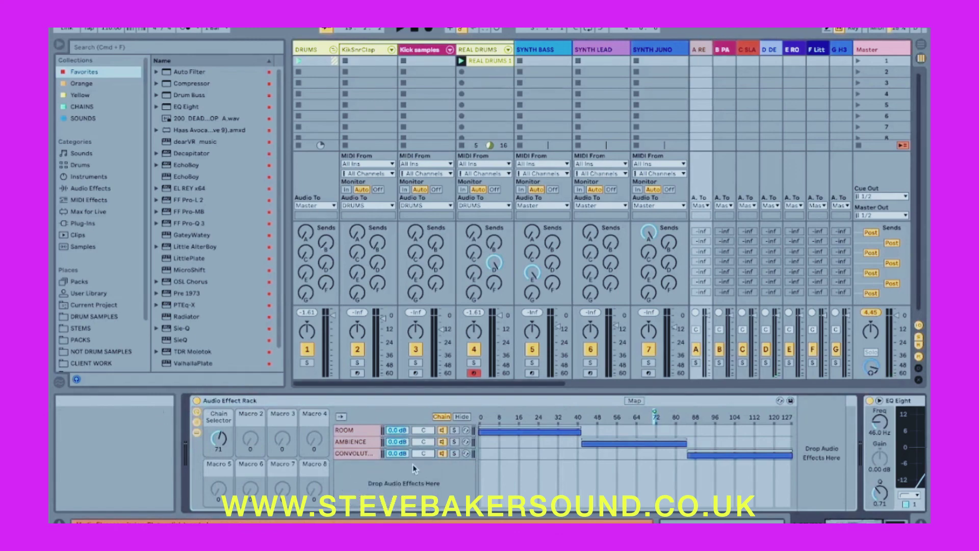